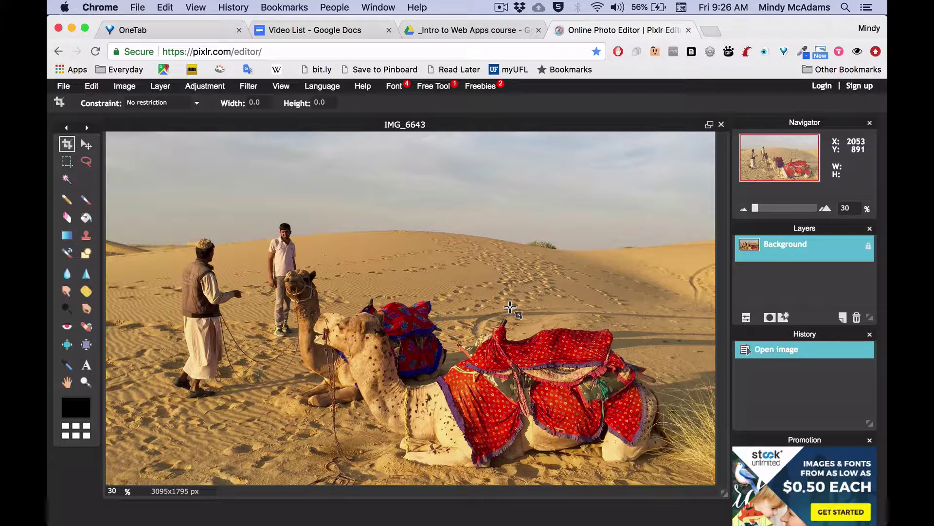
# Resize the image to a width of 1000 pixels with constrained proportions and view it at 100% zoom
pyautogui.click(126, 86)
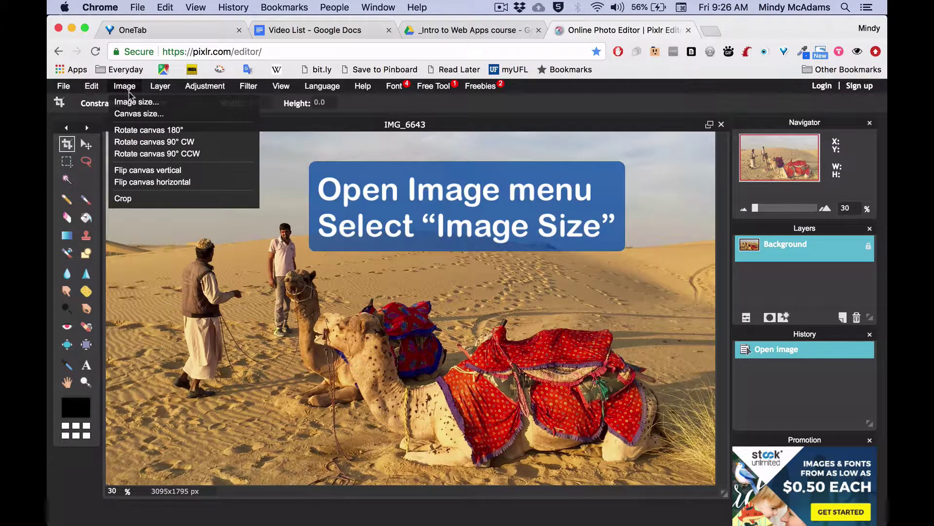
pyautogui.click(131, 103)
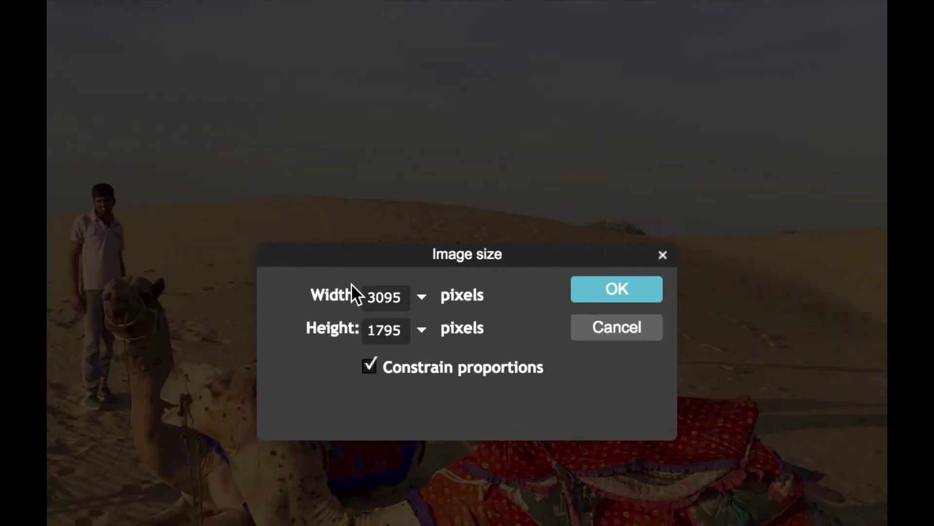
pyautogui.doubleClick(383, 297)
pyautogui.write('1000')
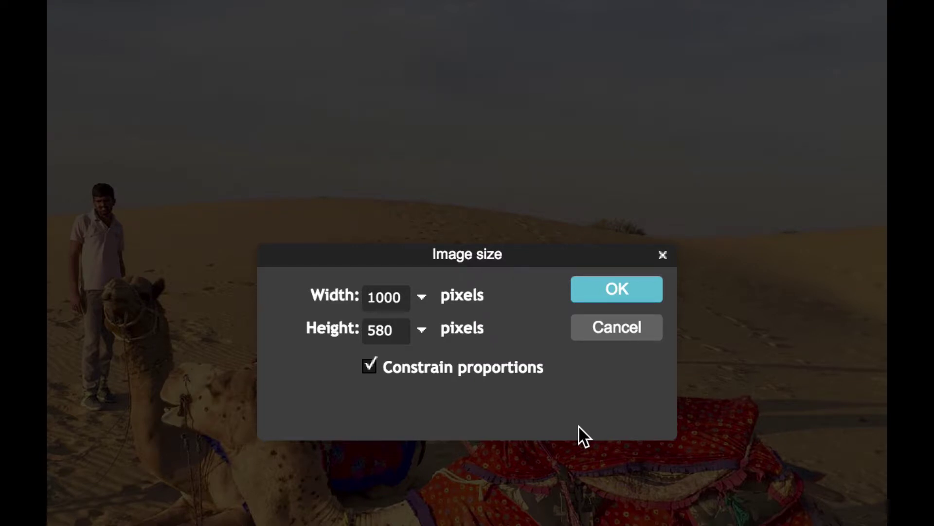
pyautogui.click(621, 287)
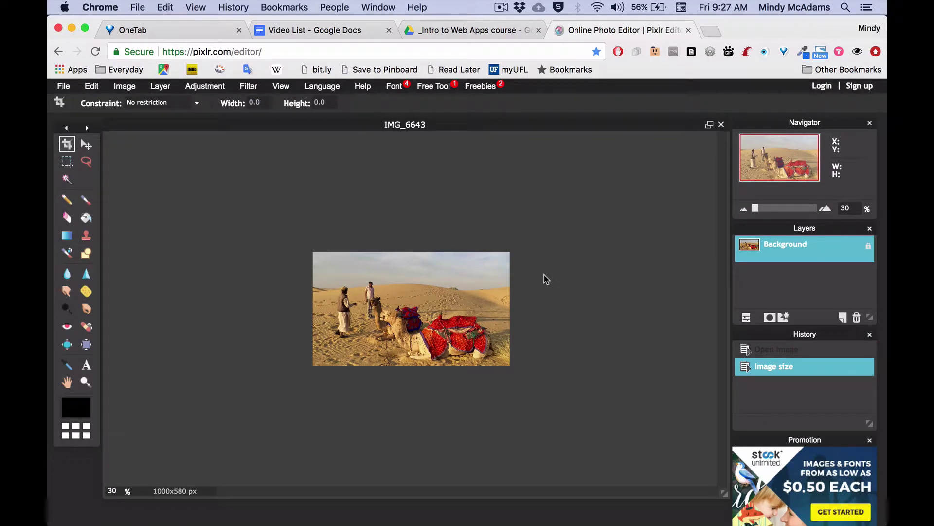
pyautogui.doubleClick(109, 486)
pyautogui.write('100')
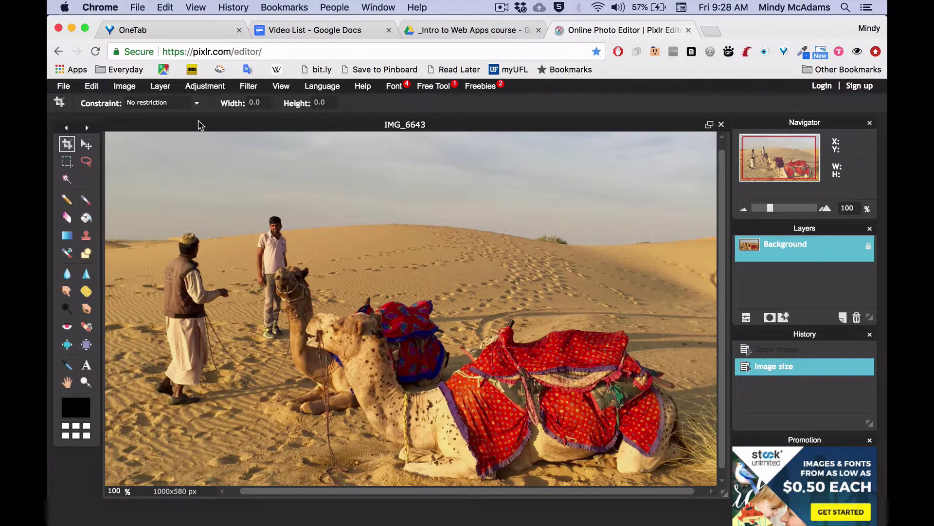
# Start saving the image to the computer in JPEG format with quality 80
pyautogui.click(64, 87)
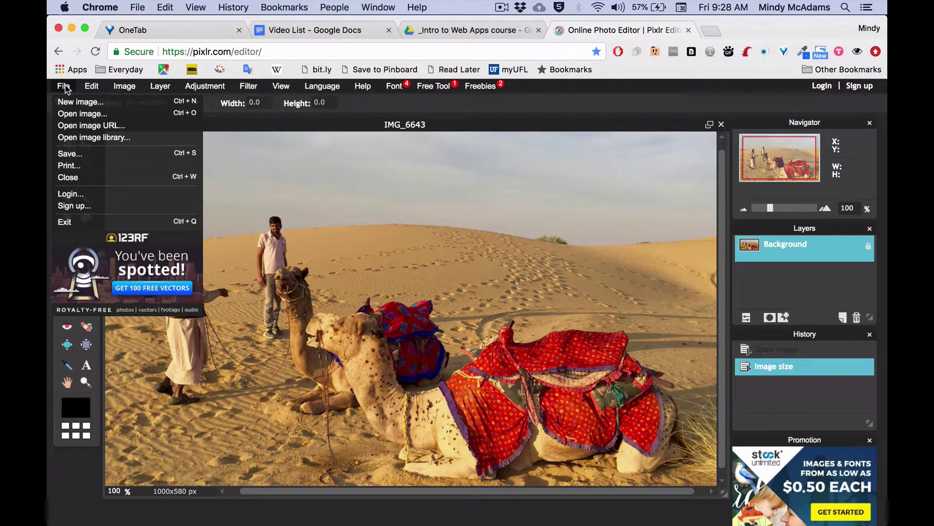
pyautogui.click(94, 156)
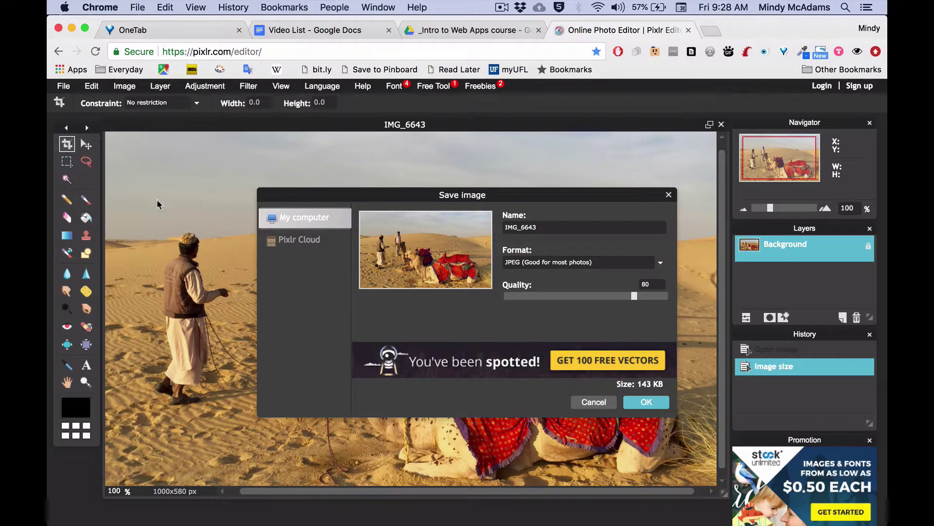
pyautogui.click(662, 266)
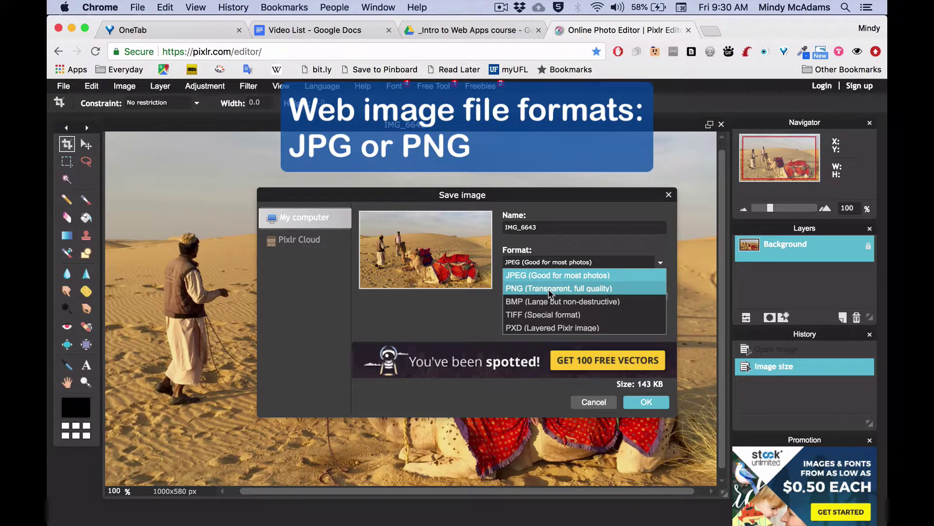
pyautogui.click(549, 274)
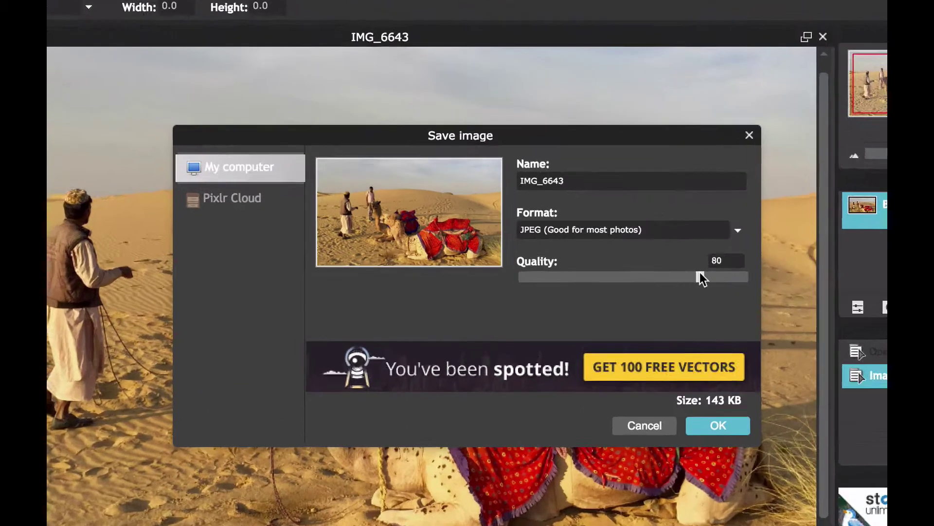
pyautogui.moveTo(634, 296); pyautogui.dragTo(605, 295)
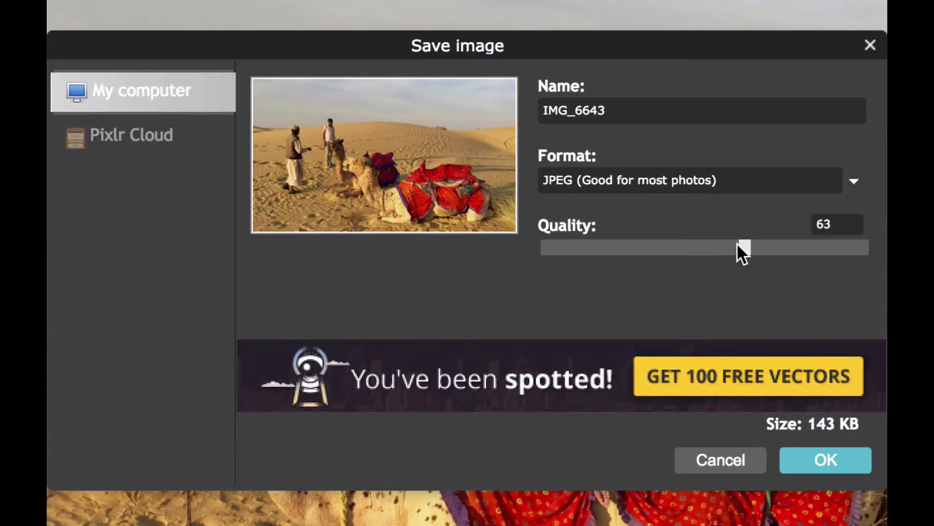
pyautogui.moveTo(738, 246); pyautogui.dragTo(776, 246)
pyautogui.click(848, 226)
pyautogui.write('80')
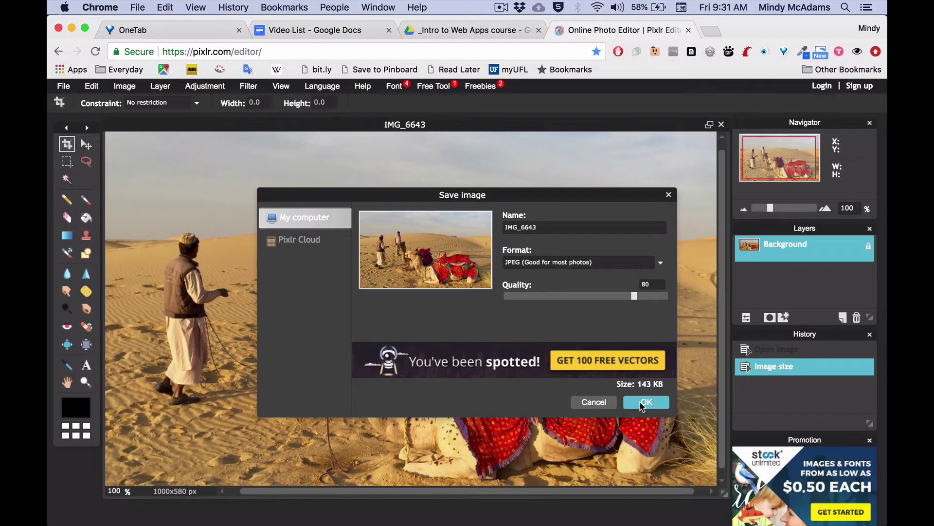
pyautogui.click(646, 402)
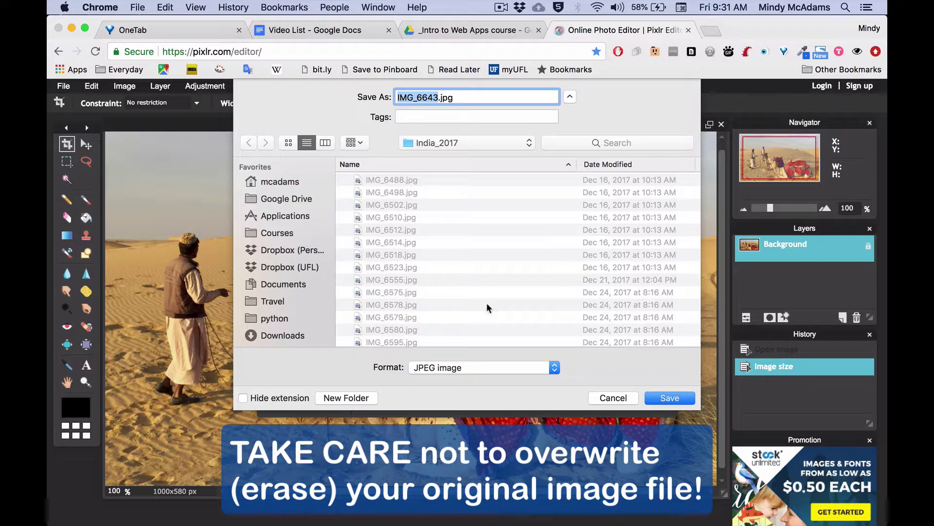
# Choose the images folder inside Documents as the save location
pyautogui.scroll(-5, 296, 283)
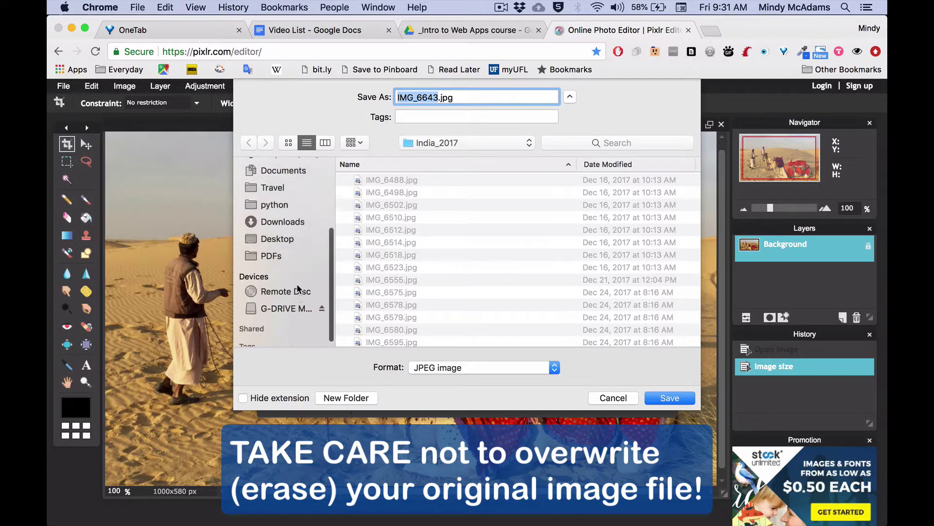
pyautogui.scroll(2, 279, 224)
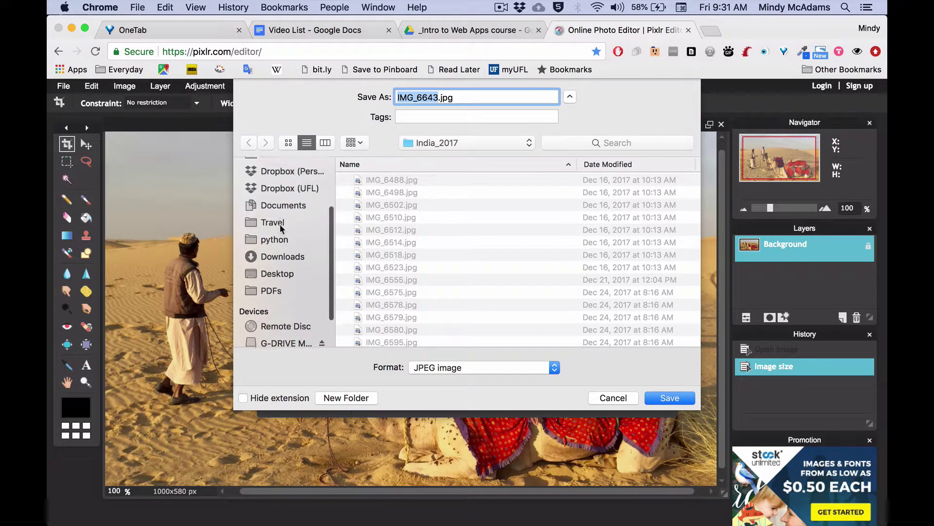
pyautogui.click(282, 205)
pyautogui.doubleClick(373, 288)
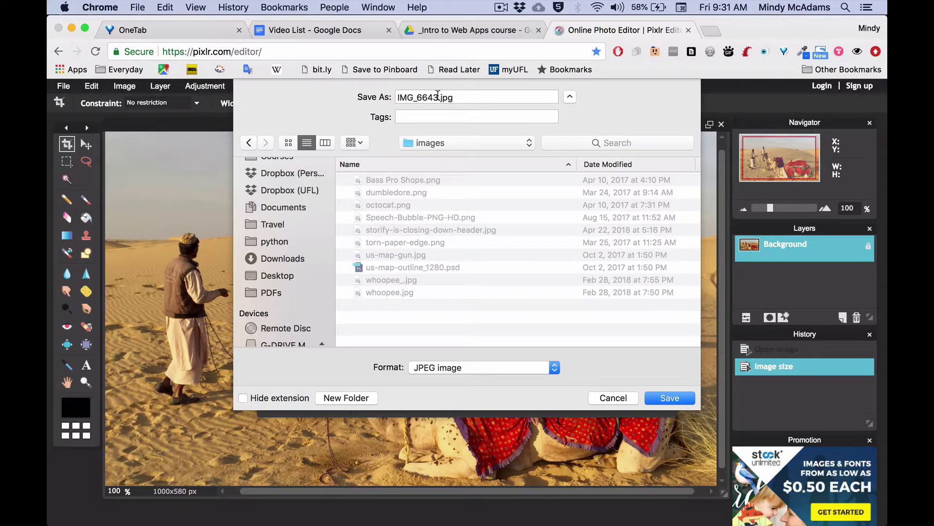
# Name the file camels_1000w, keeping the .jpg extension
pyautogui.doubleClick(408, 97)
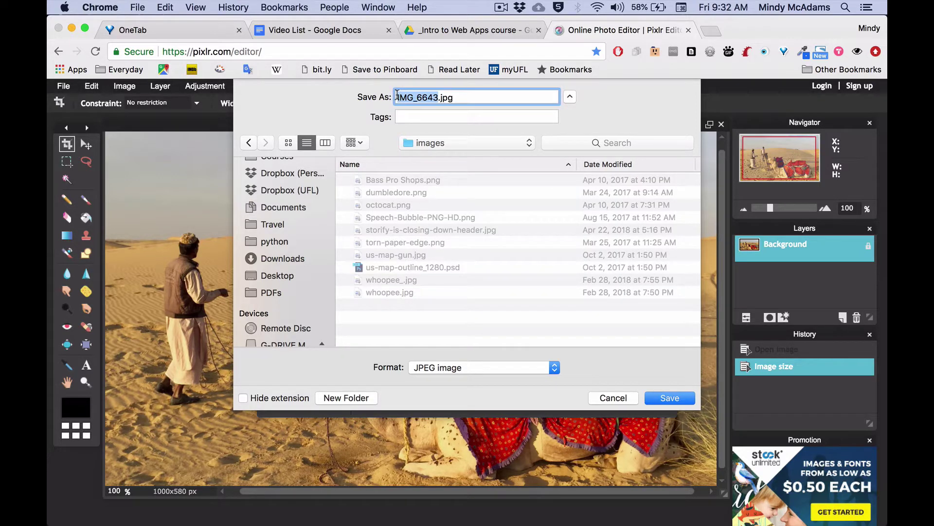
pyautogui.write('camels_1000')
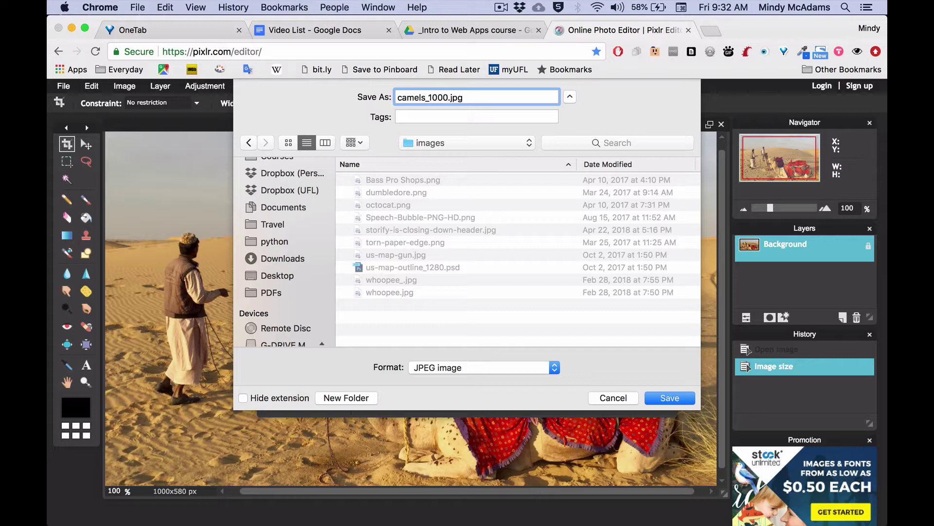
pyautogui.write('w')
pyautogui.moveTo(454, 96); pyautogui.dragTo(483, 97)
pyautogui.click(482, 97)
# Turn on hiding of the file extension for the saved image, and turn it off again
pyautogui.click(243, 398)
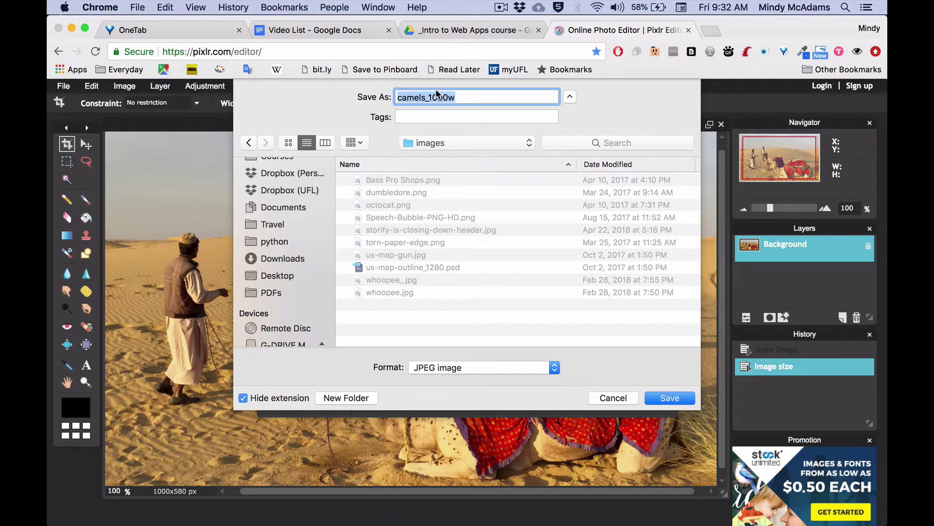
pyautogui.click(467, 95)
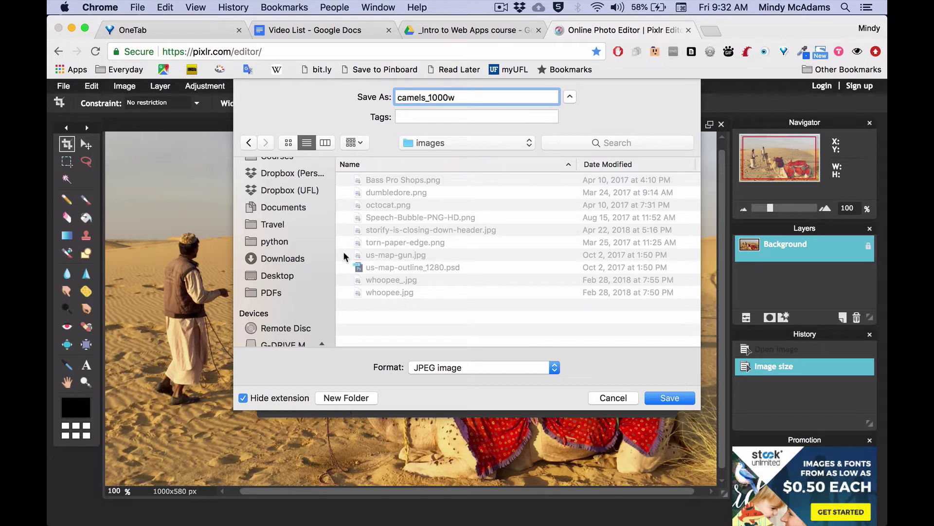
pyautogui.click(242, 399)
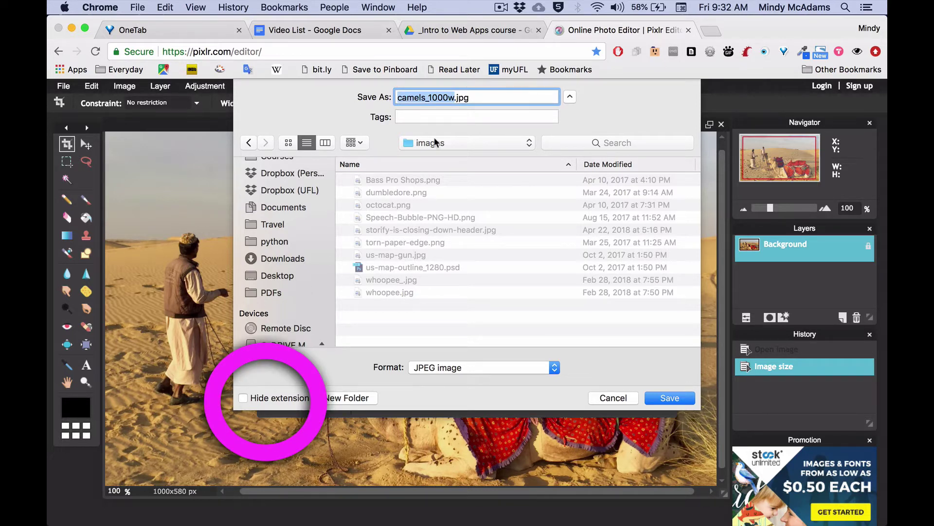
# Check the .jpg extension in the file name and save the resized image
pyautogui.moveTo(478, 98); pyautogui.dragTo(447, 98)
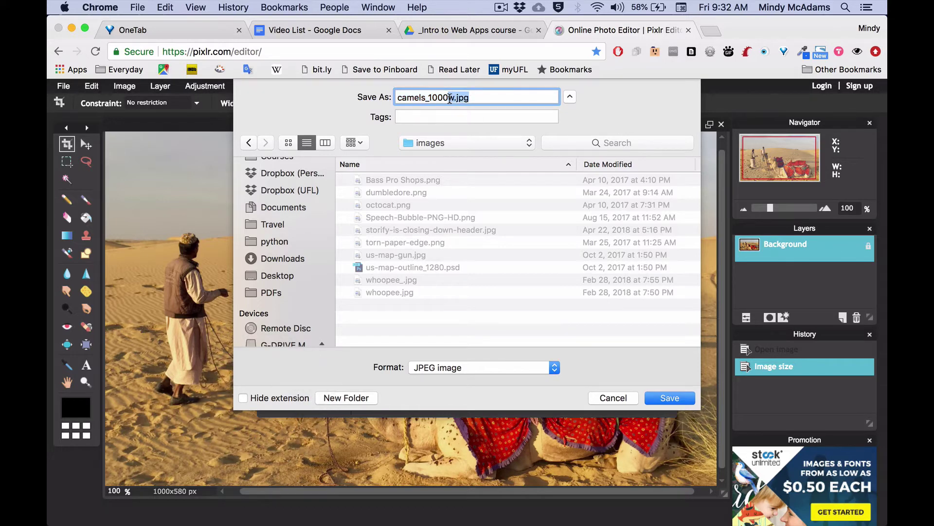
pyautogui.click(493, 97)
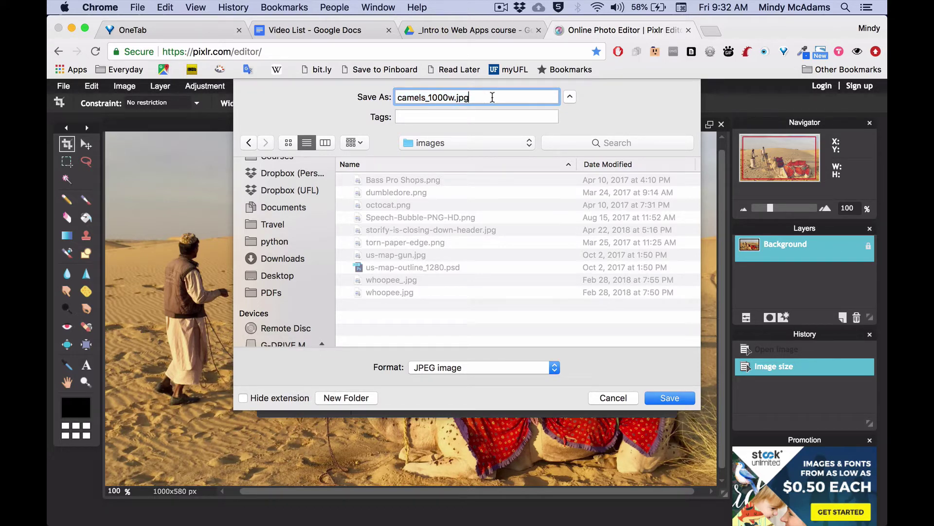
pyautogui.click(668, 399)
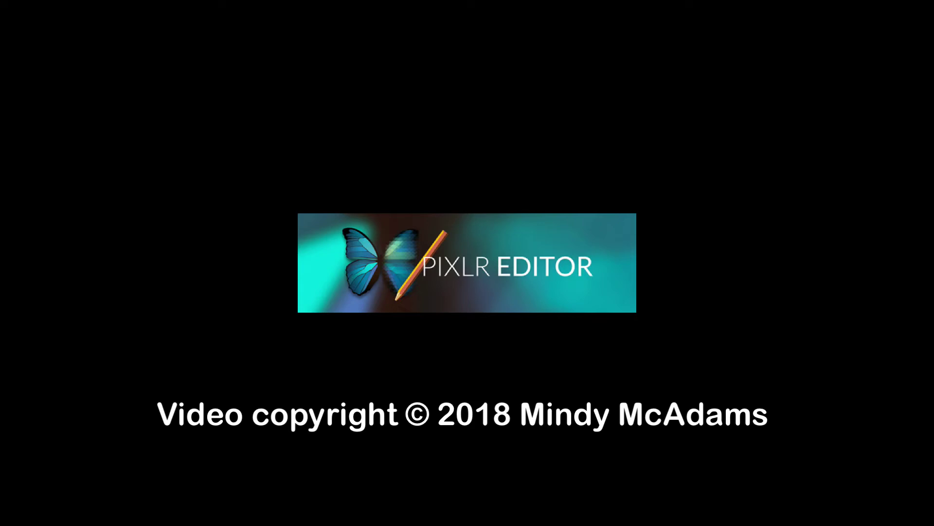